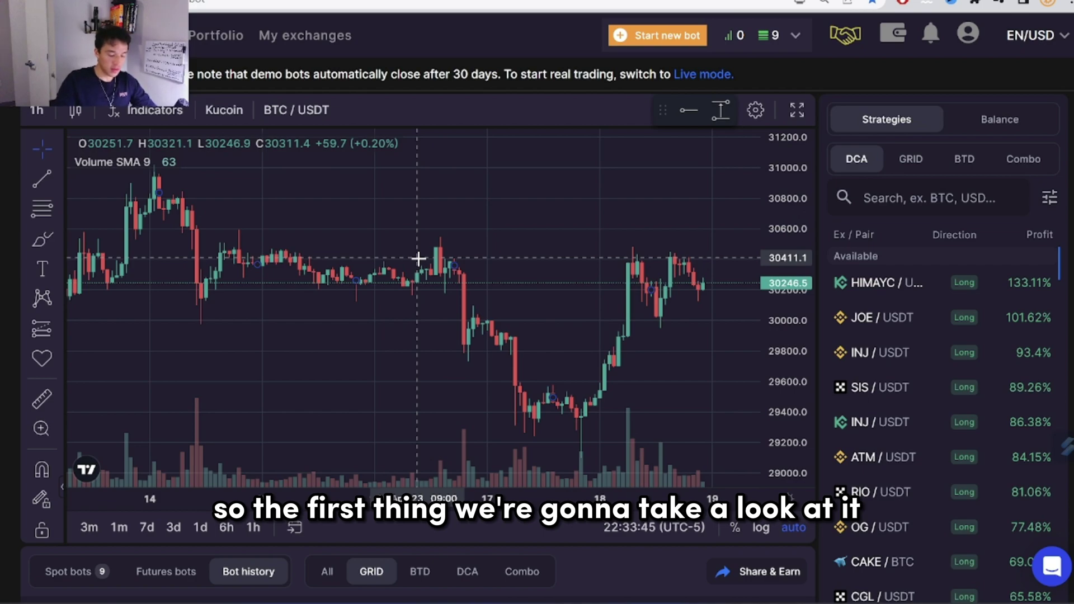
Step: Start a new Kucoin BTC/USDT GRID bot and pan the chart to show its 27223.6–33862.9 range
left_click(693, 31)
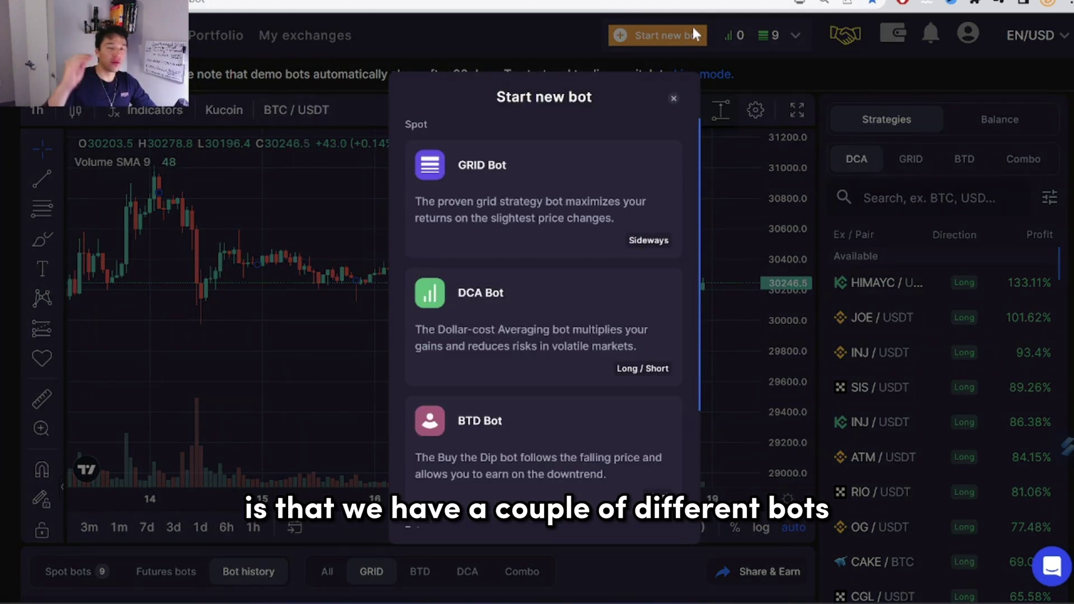
left_click(611, 176)
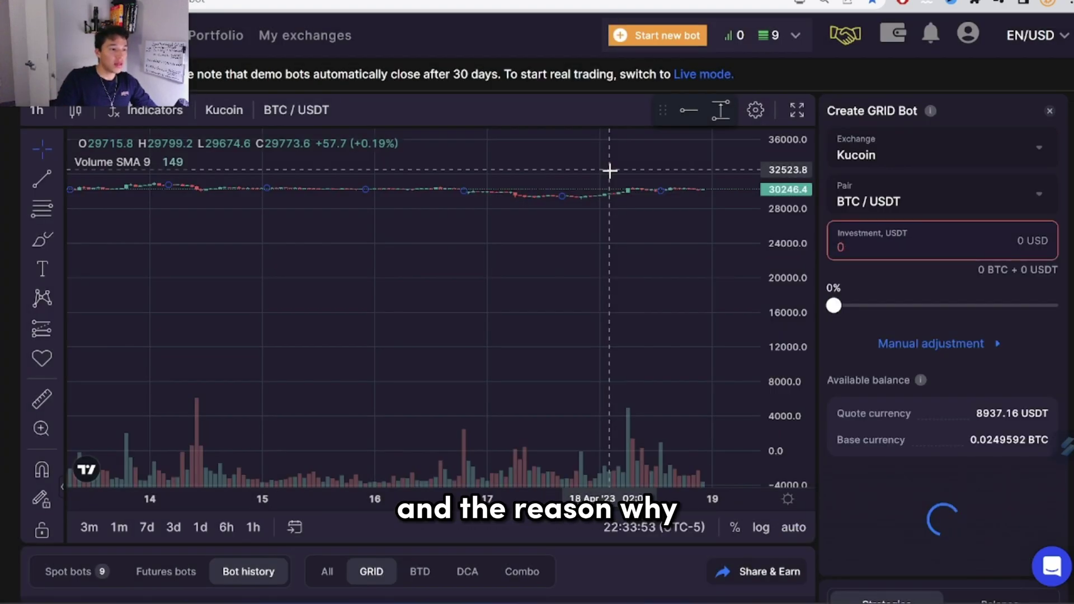
left_click_drag(576, 397, 518, 257)
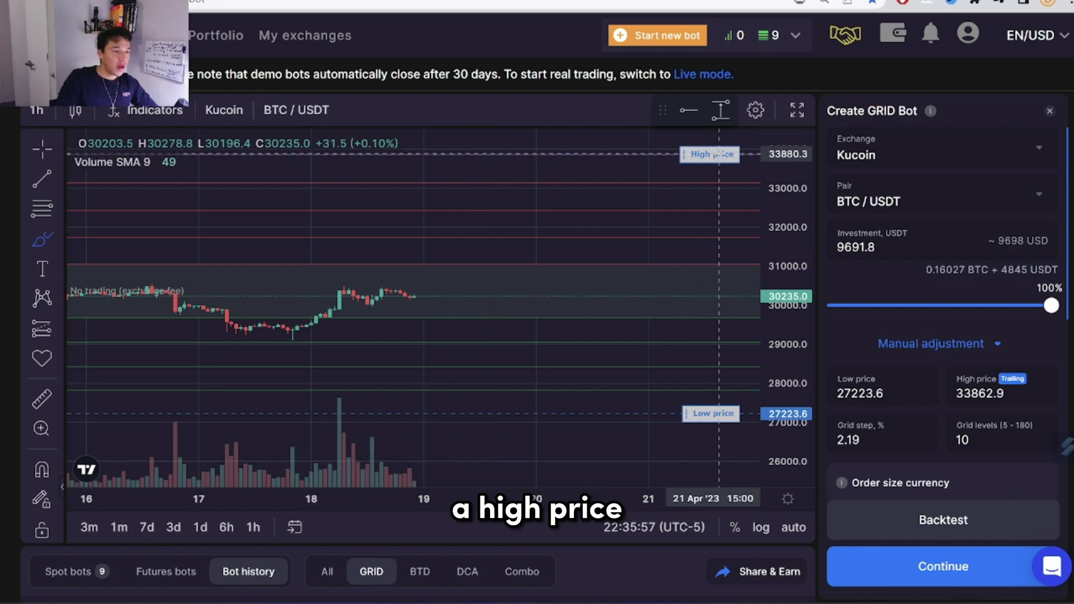
Step: Circle the High and Low price labels on the chart and draw an arc above the candles
mouse_move(719, 136)
left_mouse_down()
mouse_move(659, 137)
mouse_move(736, 173)
mouse_move(716, 140)
left_mouse_up()
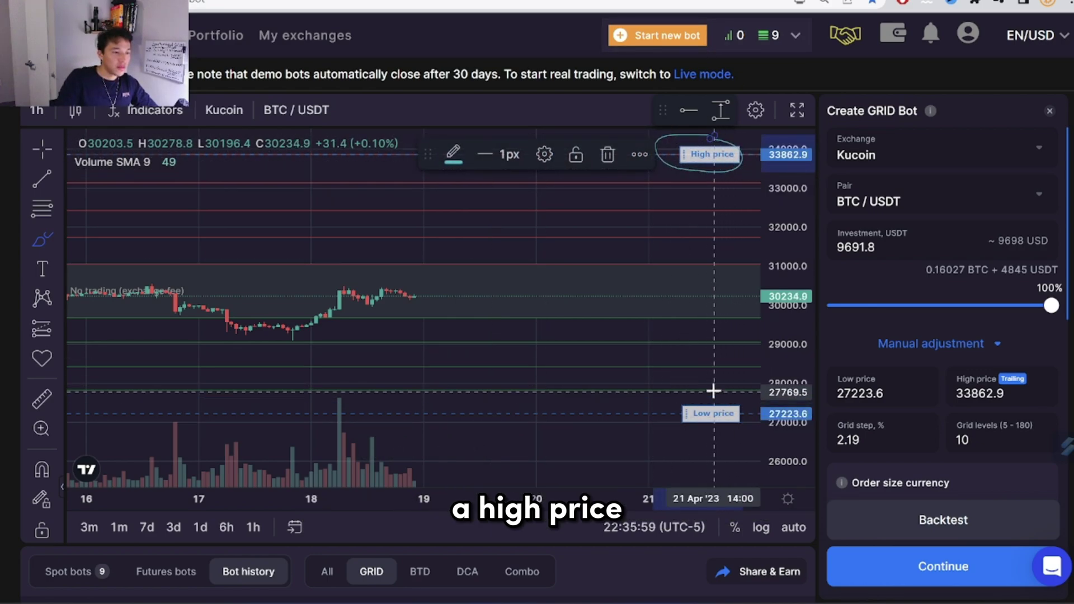
mouse_move(715, 387)
left_mouse_down()
mouse_move(663, 417)
mouse_move(736, 414)
mouse_move(713, 386)
left_mouse_up()
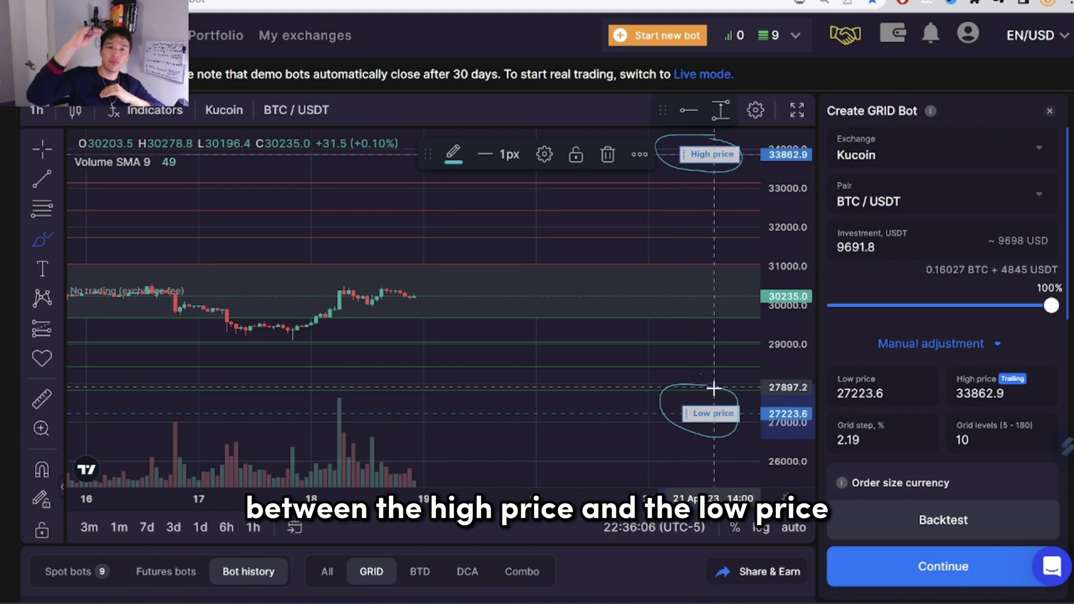
mouse_move(338, 268)
left_mouse_down()
mouse_move(489, 345)
mouse_move(599, 244)
mouse_move(686, 376)
mouse_move(822, 385)
left_mouse_up()
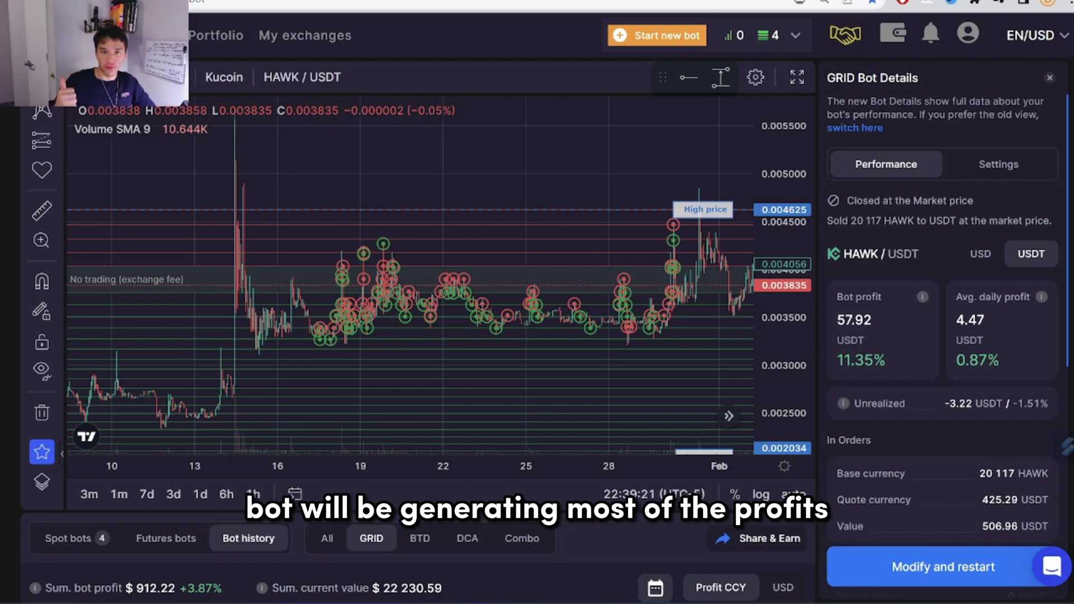
scroll(532, 367, "up", 3)
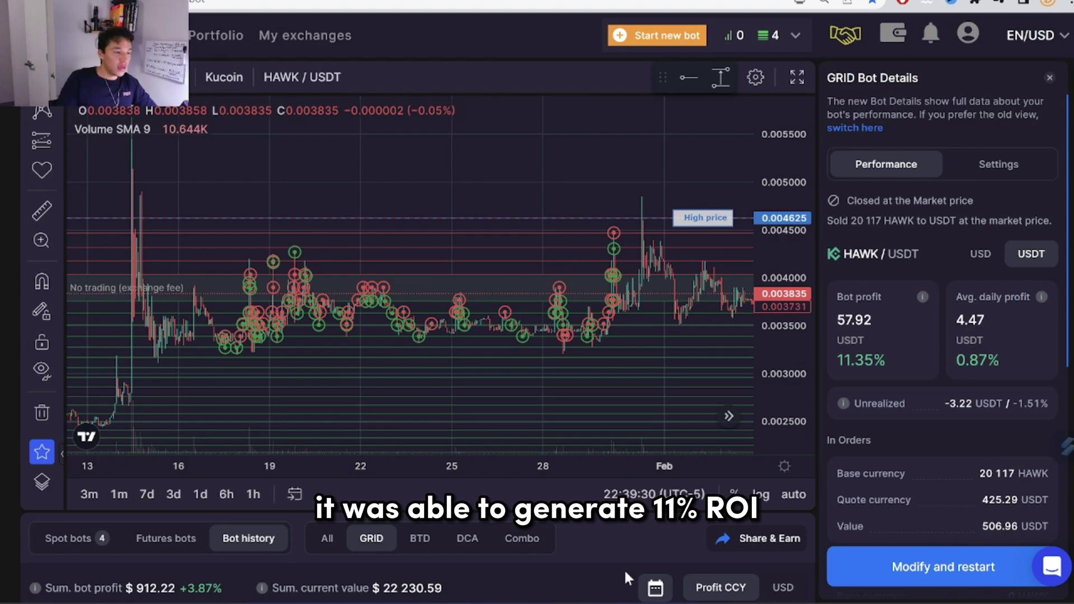
scroll(562, 580, "down", 3)
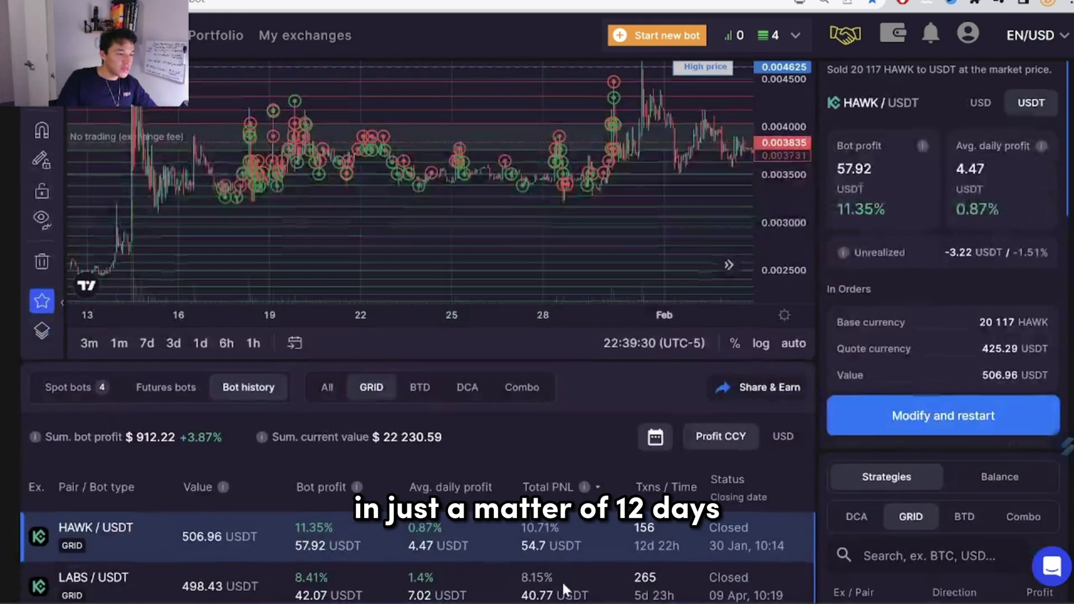
left_click(663, 560)
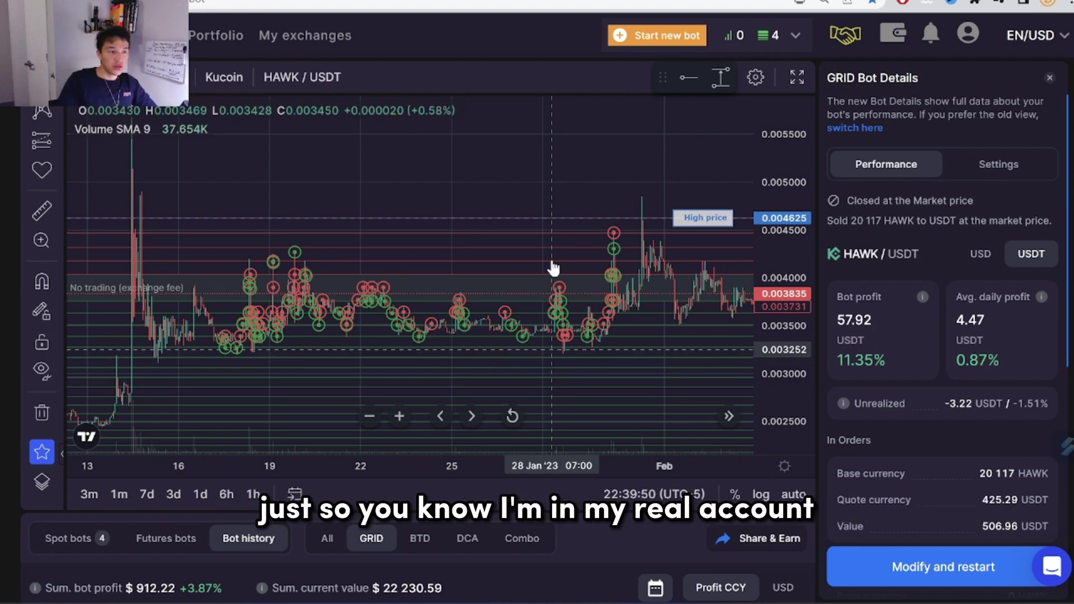
Step: Turn on the Demo toggle from the profile menu to use the demo account
left_click(957, 39)
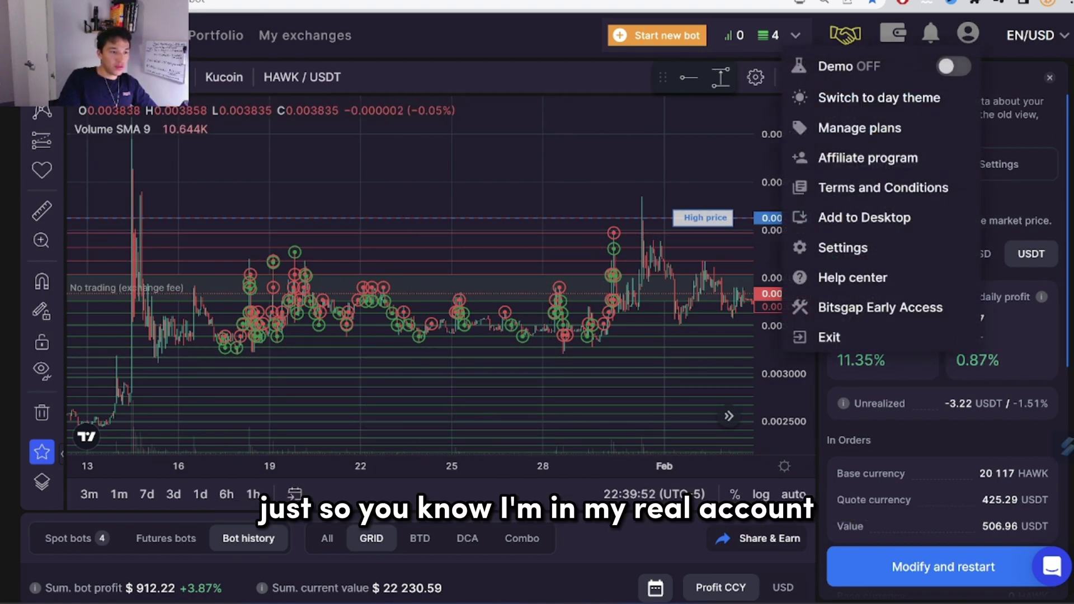
left_click(946, 70)
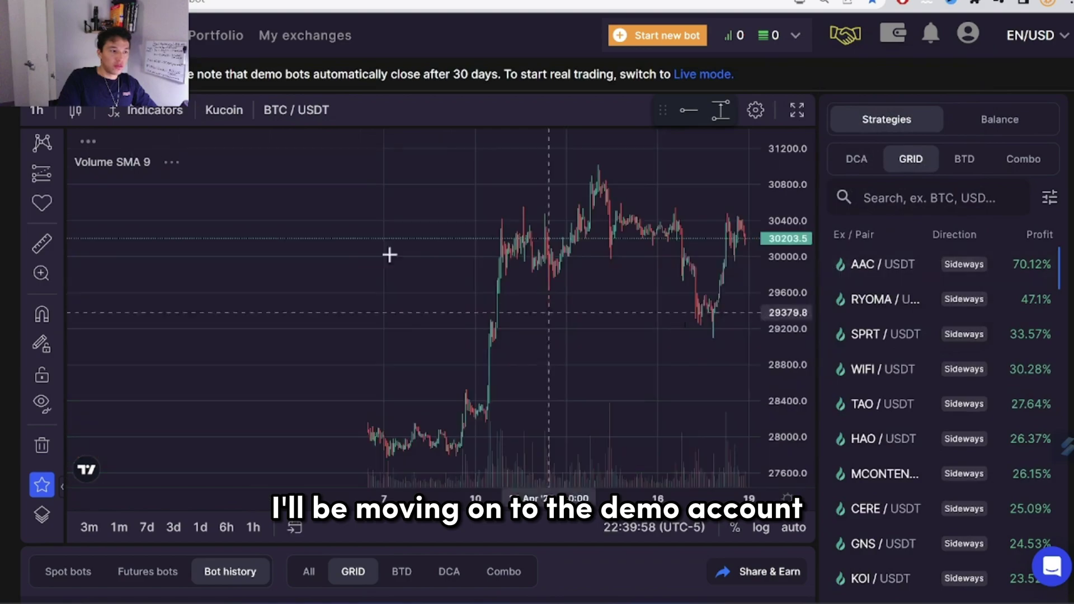
left_click(968, 34)
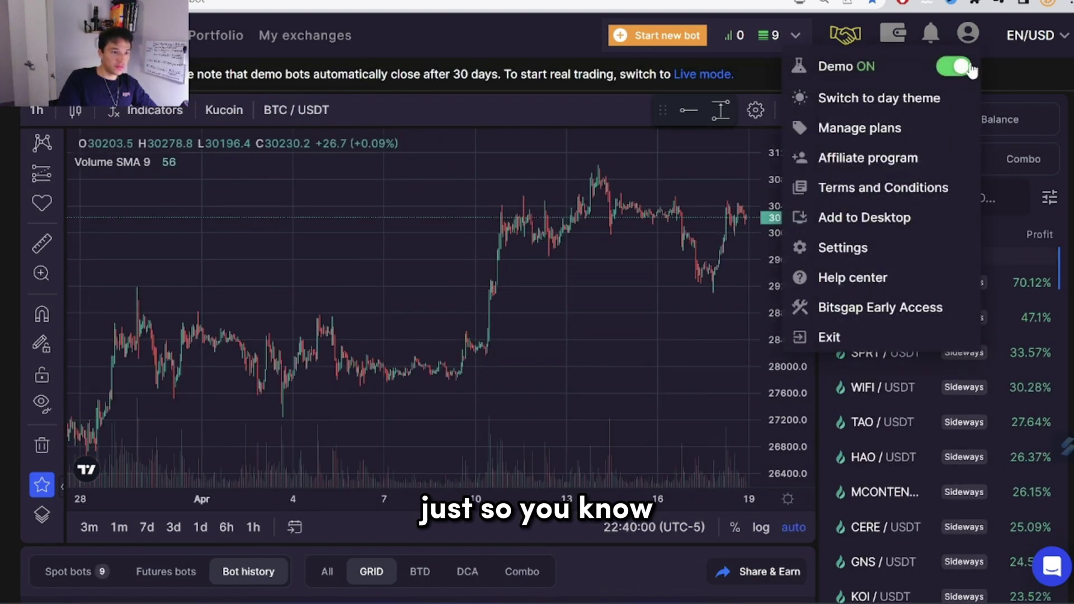
left_click(945, 70)
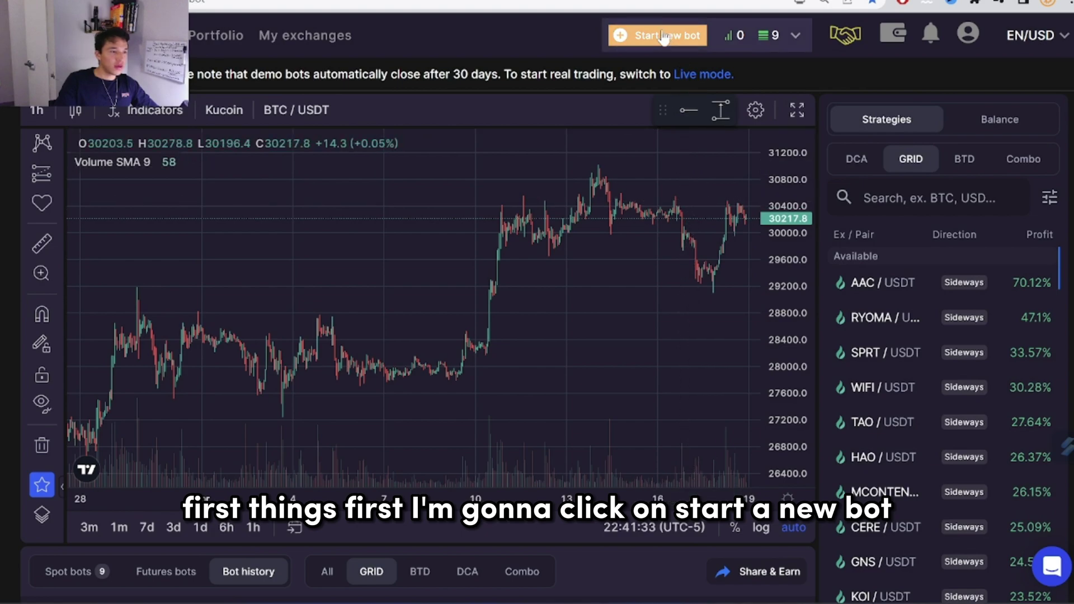
Step: Start a demo BTC/USDT GRID bot, preview it, then return to the settings form
left_click(664, 38)
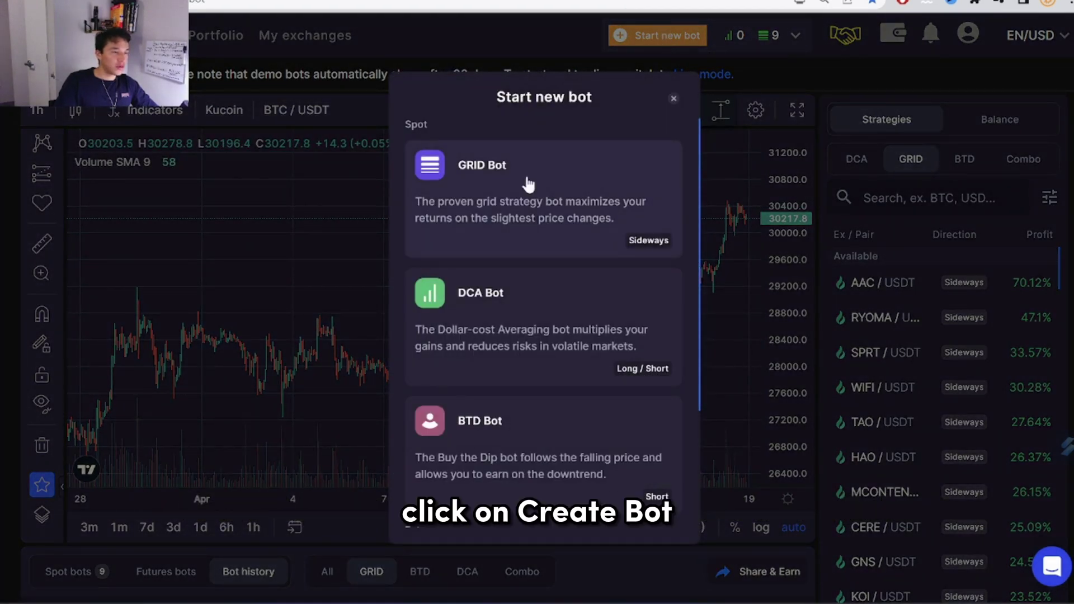
left_click(527, 179)
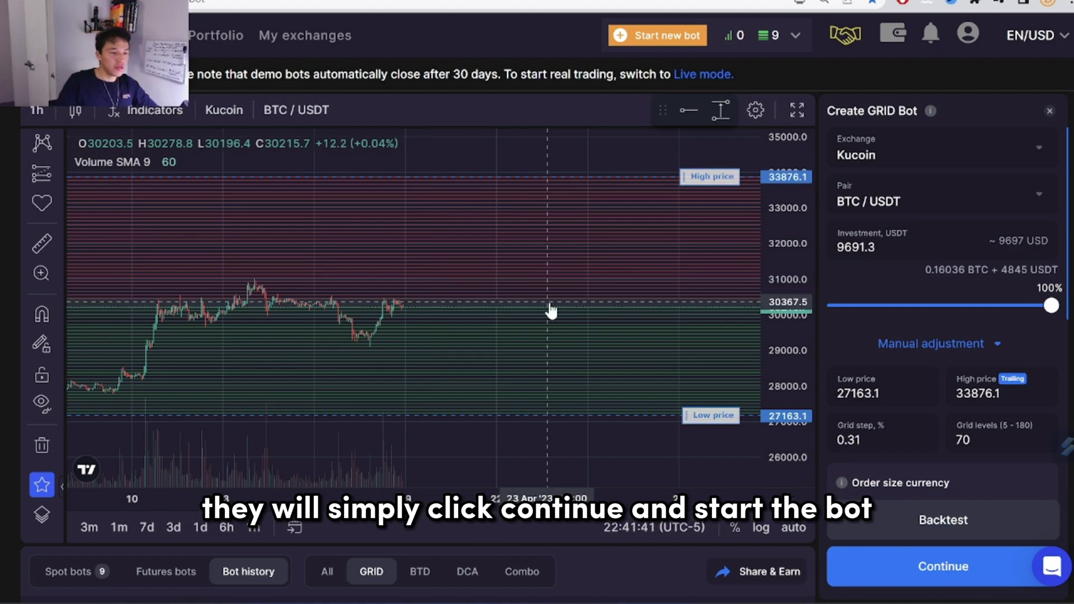
left_click(1001, 580)
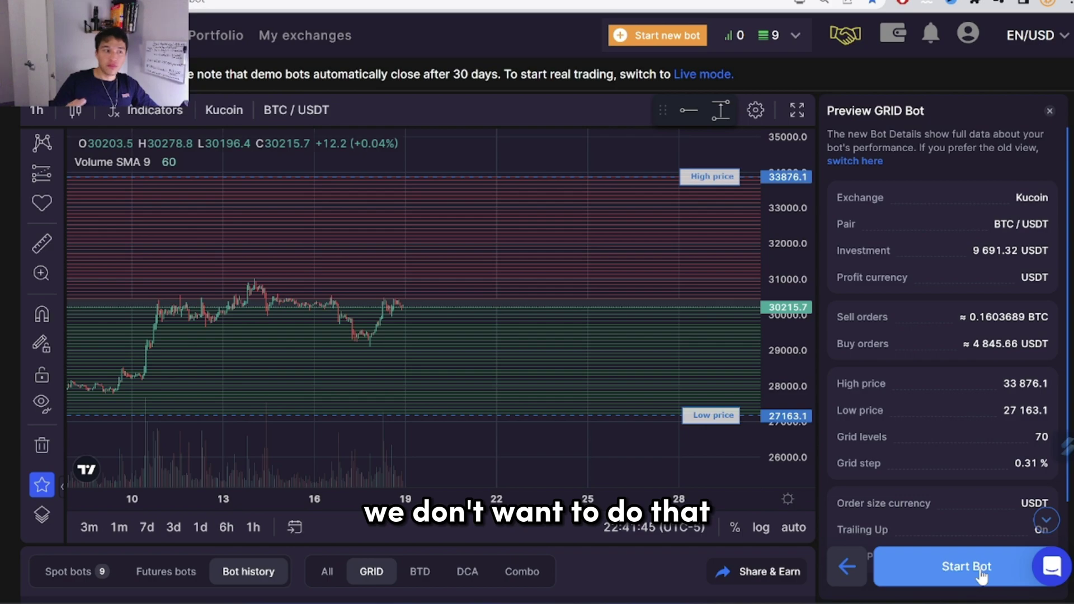
left_click(849, 567)
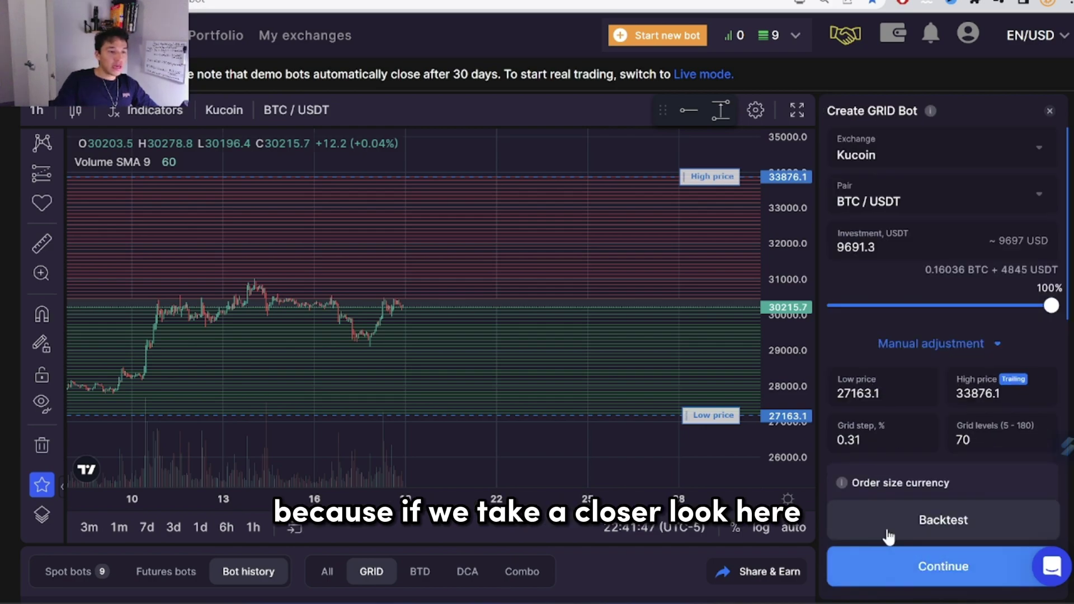
Step: Set the bot's investment to 1000 USDT and highlight the 499 USDT share
double_click(856, 247)
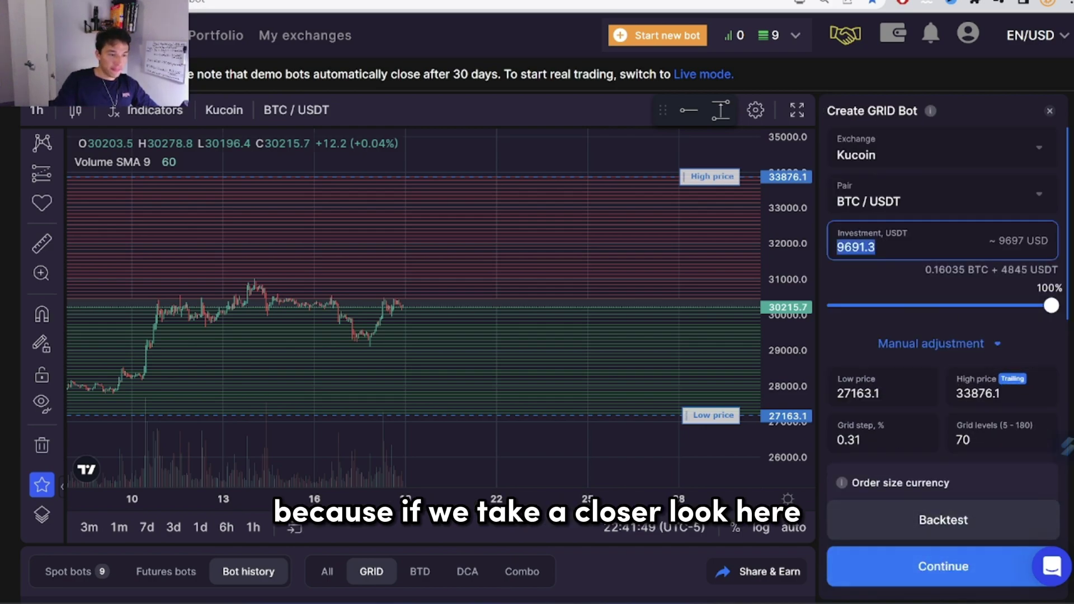
type("1000")
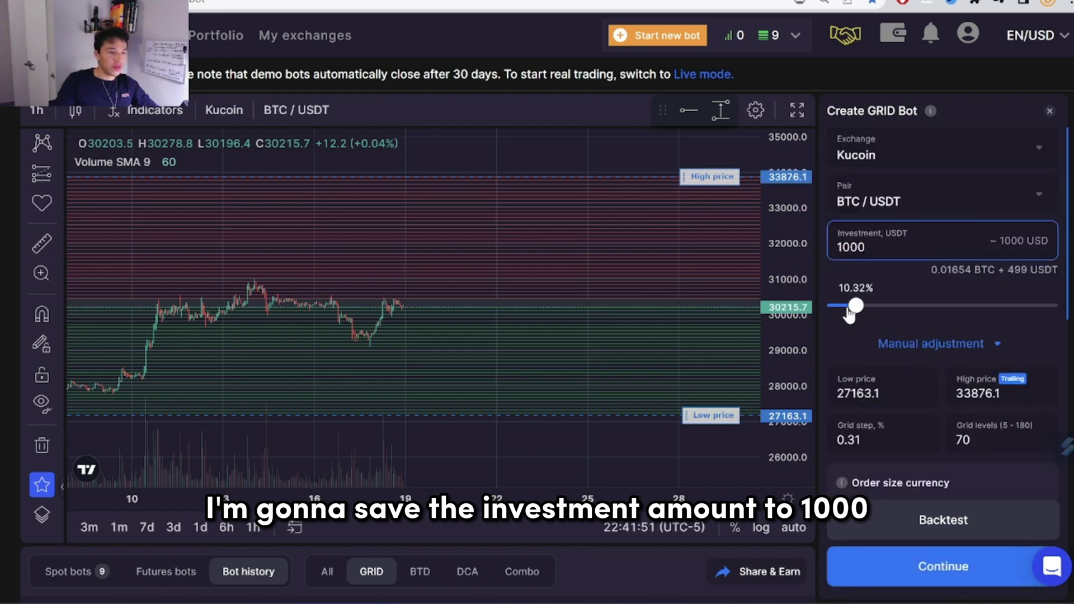
left_click(696, 321)
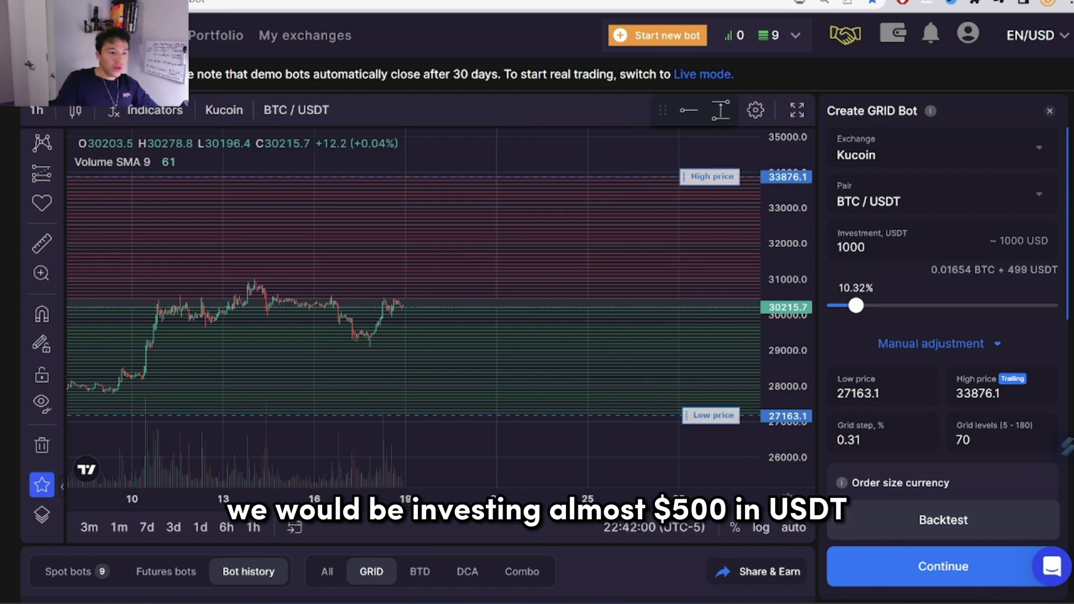
left_click_drag(1008, 269, 1028, 269)
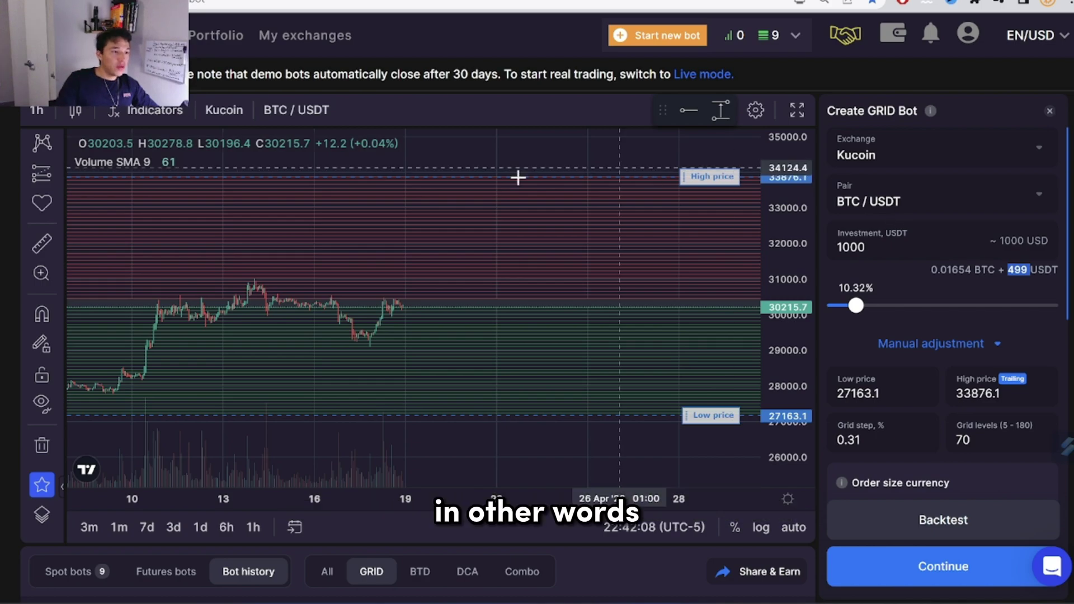
Step: Draw a freehand curve on the chart showing price rising toward 32000
scroll(39, 328, "up", 3)
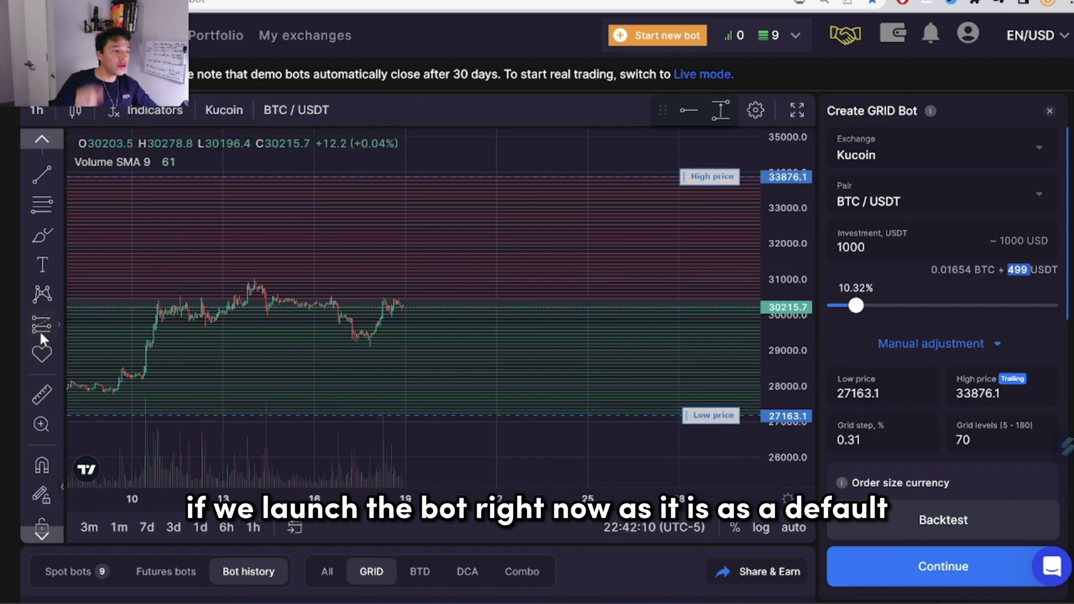
left_click(45, 230)
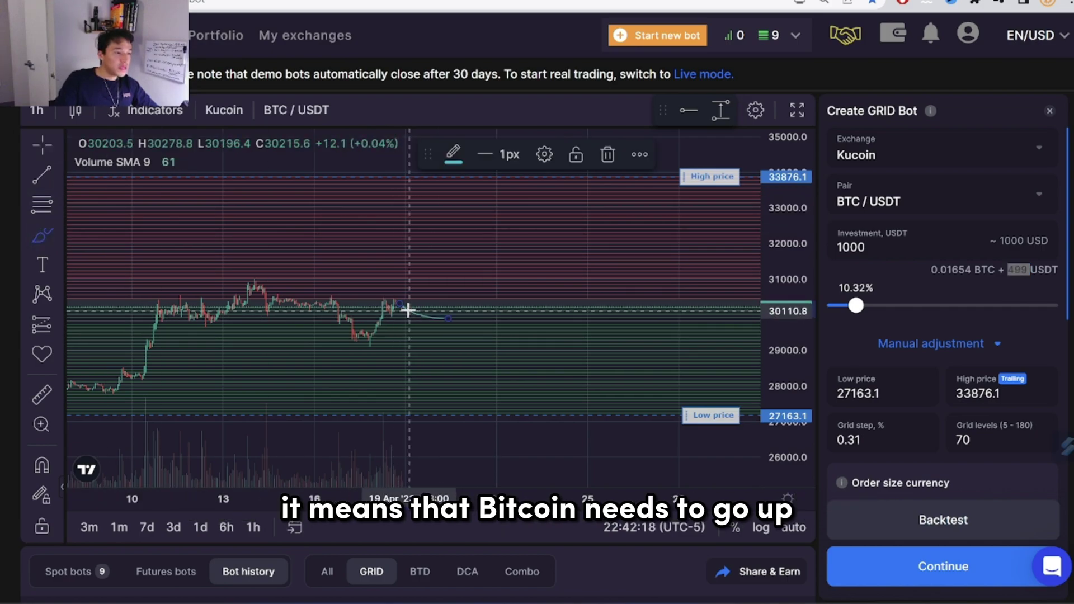
mouse_move(408, 310)
left_mouse_down()
mouse_move(484, 309)
mouse_move(601, 189)
left_mouse_up()
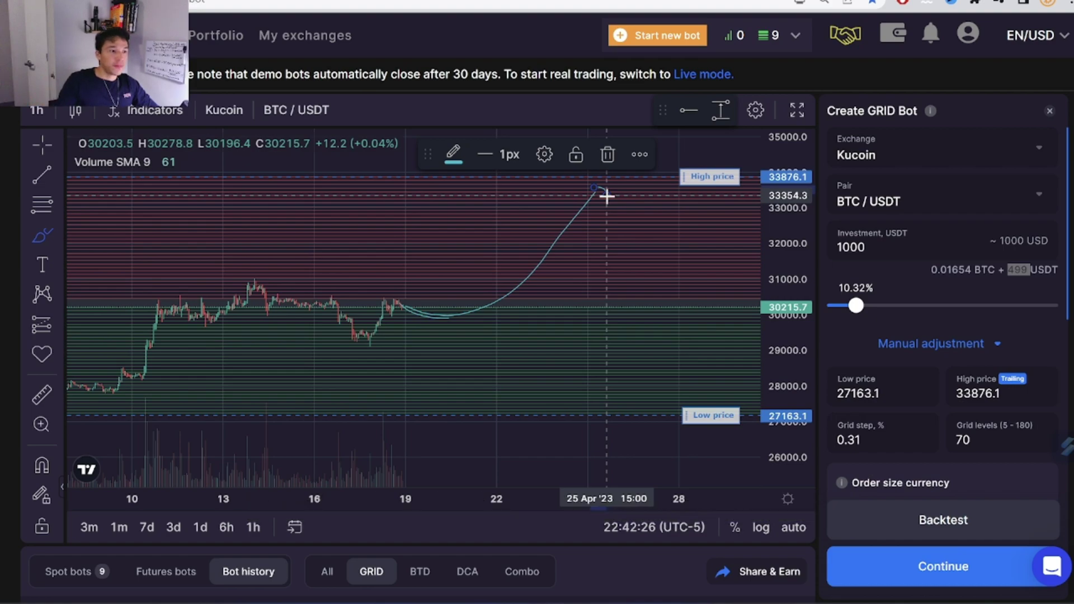
Step: Drag the High price line down to 30521.6, leaving one red grid line above current price
mouse_move(632, 181)
left_mouse_down()
mouse_move(684, 180)
mouse_move(664, 295)
mouse_move(635, 288)
mouse_move(692, 287)
left_mouse_up()
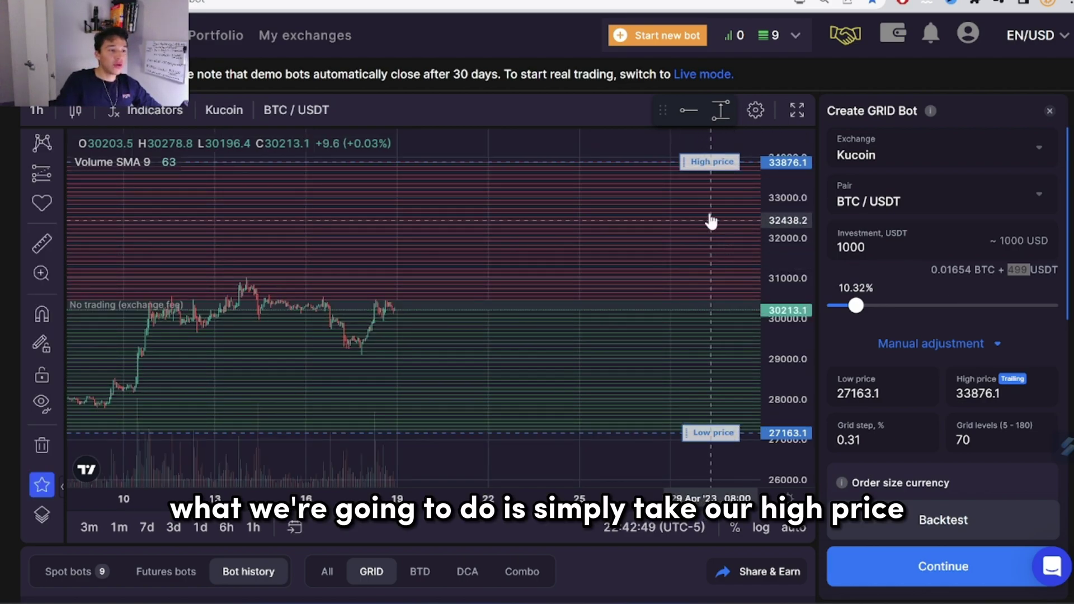
left_click_drag(707, 163, 683, 298)
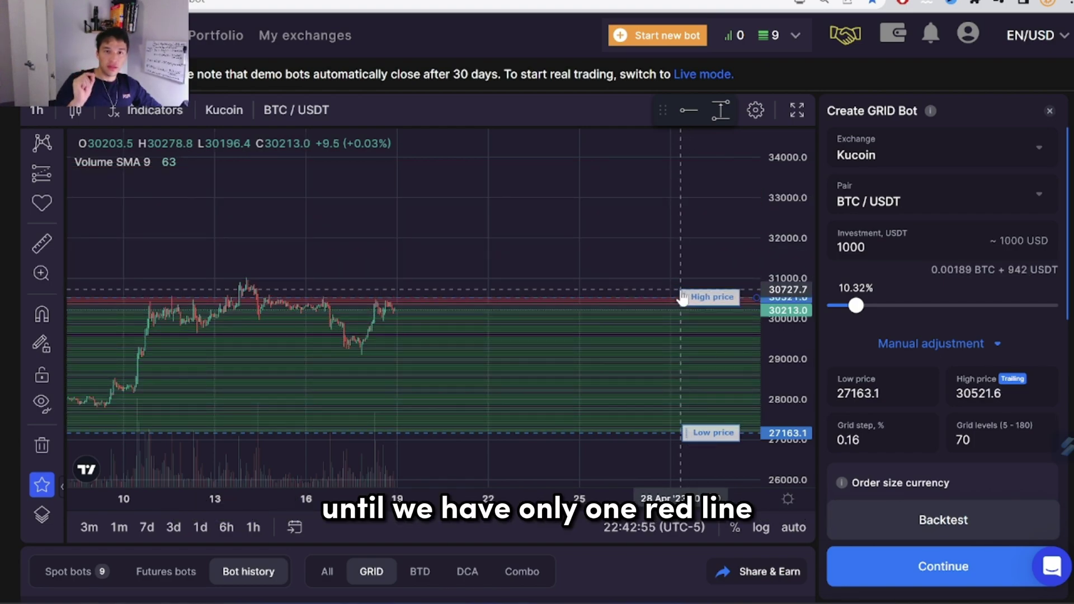
Step: Change the Grid levels value from 70 to 20
double_click(963, 440)
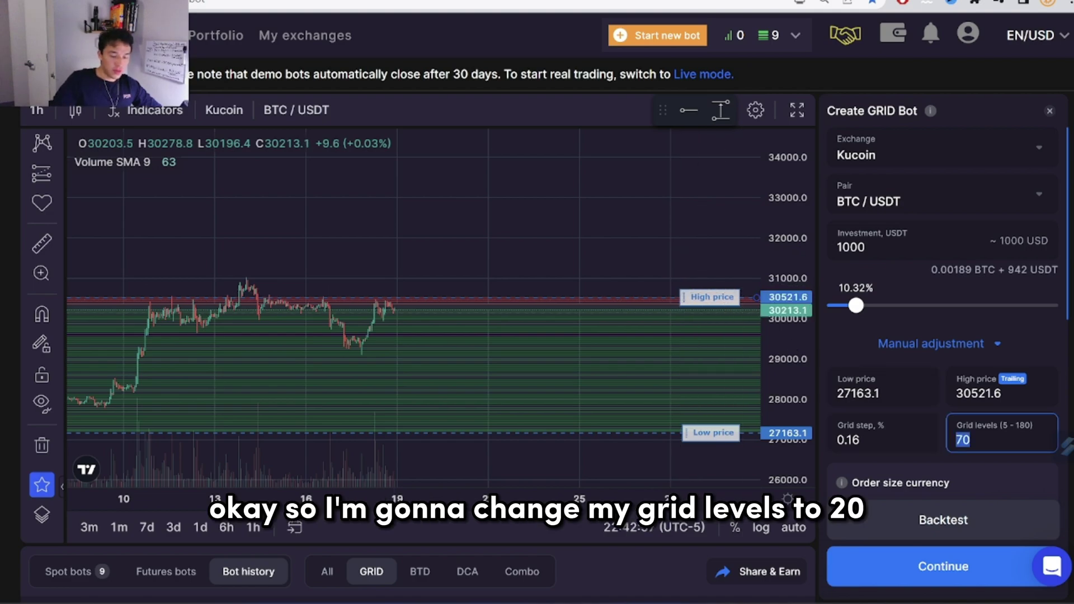
type("20")
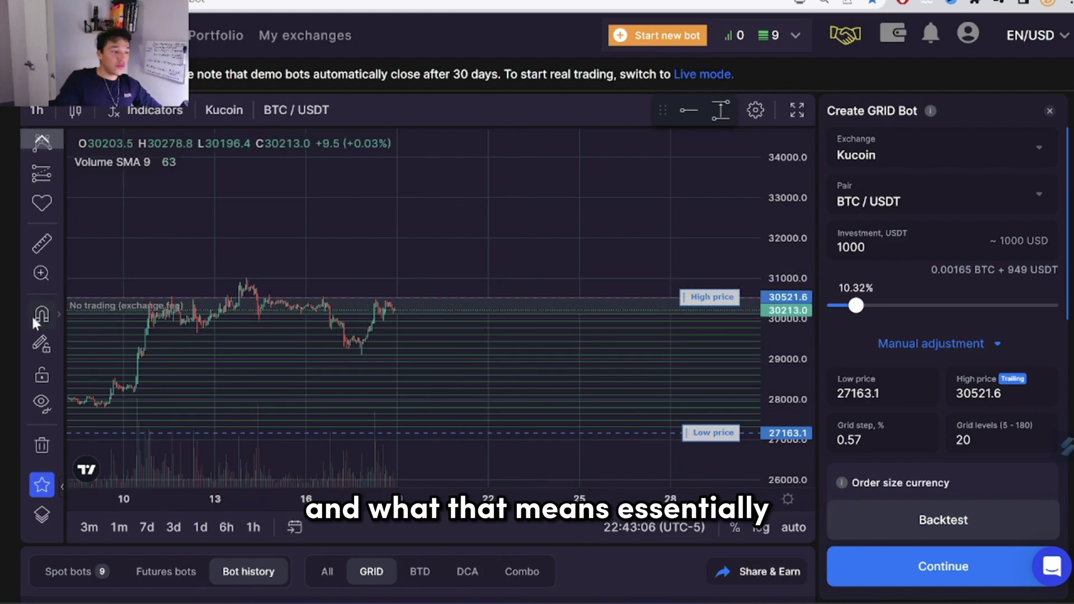
scroll(27, 350, "down", 4)
scroll(63, 427, "up", 4)
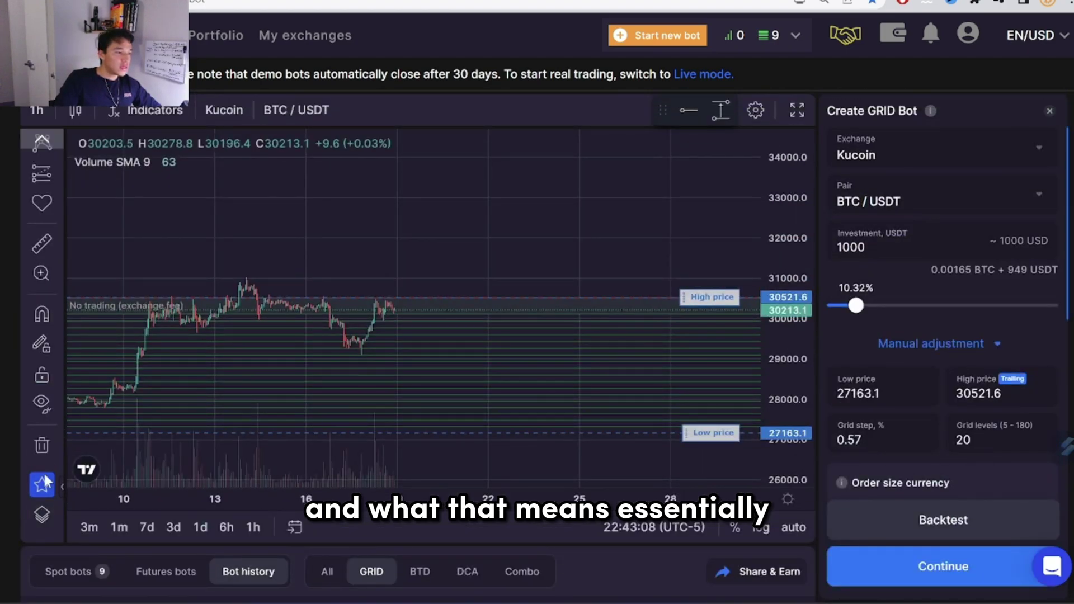
scroll(46, 330, "up", 4)
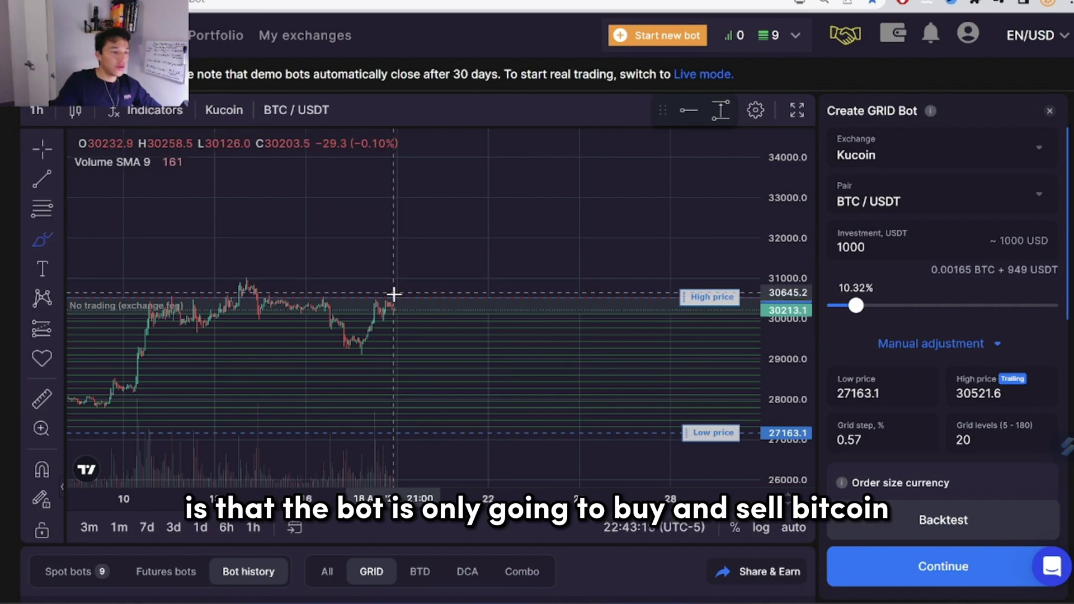
Step: Sketch a two-part upward price path after the latest candle, then deselect the drawing
mouse_move(394, 295)
left_mouse_down()
mouse_move(418, 297)
mouse_move(442, 271)
mouse_move(479, 278)
mouse_move(500, 242)
left_mouse_up()
left_click_drag(499, 242, 603, 222)
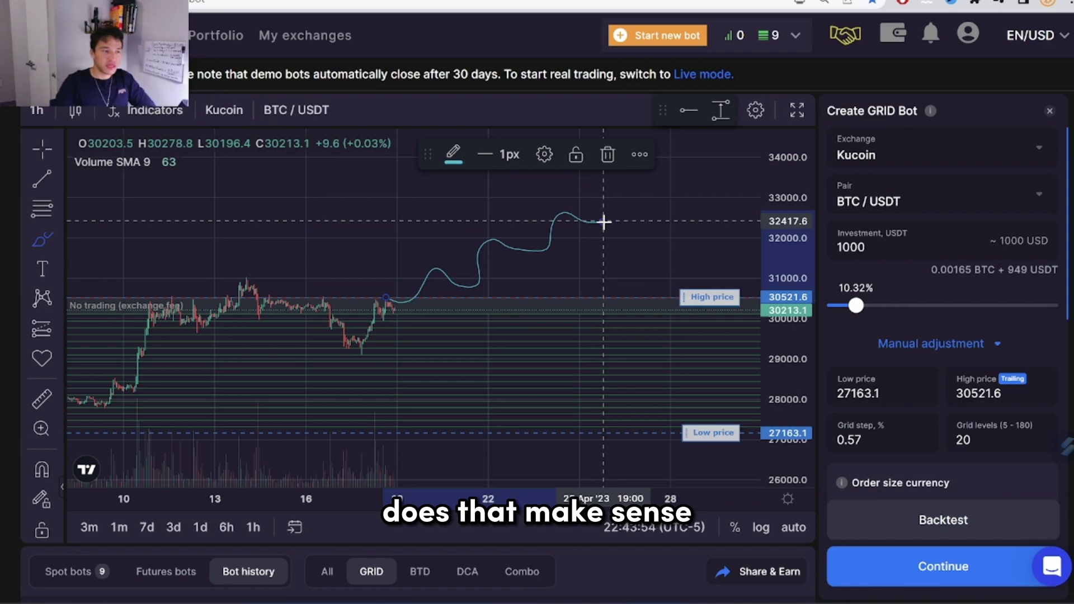
key("Escape")
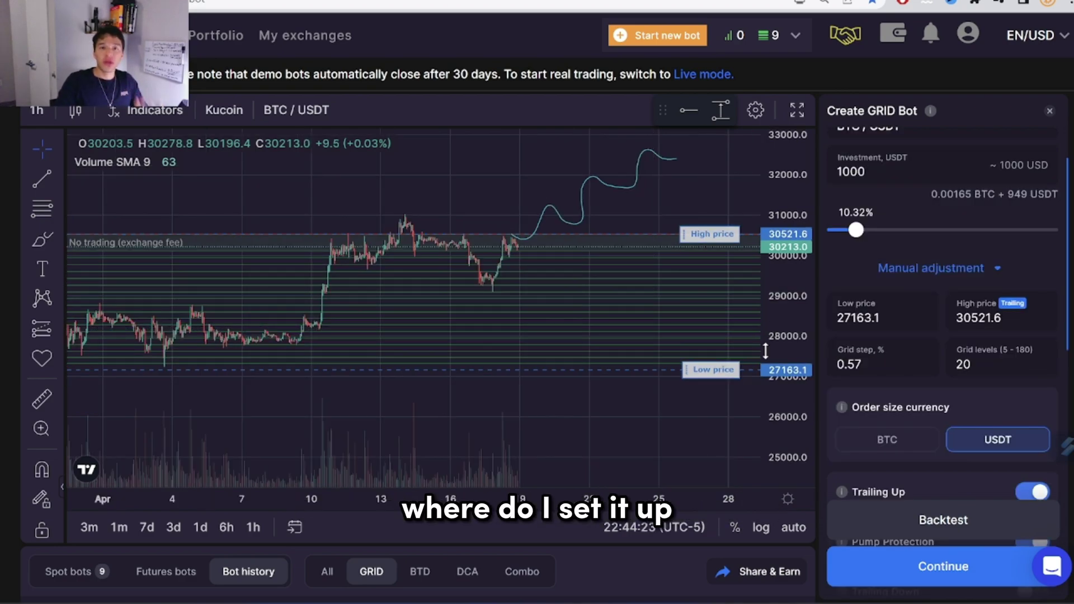
Step: Place horizontal support lines at about 27492.1 and 29017.1 on the zoomed-out chart
scroll(597, 310, "down", 2)
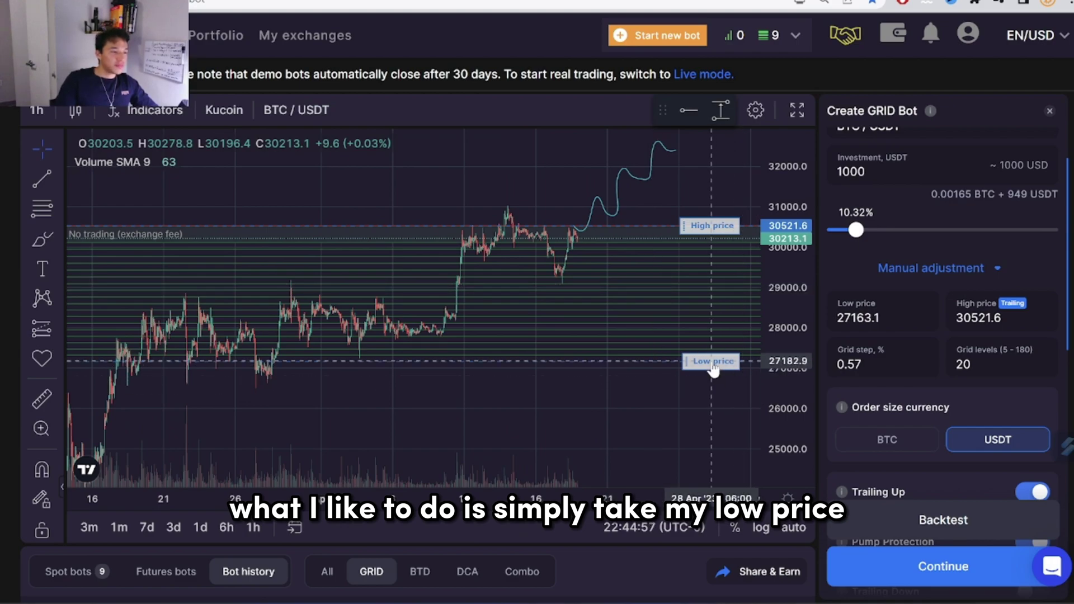
left_click(689, 109)
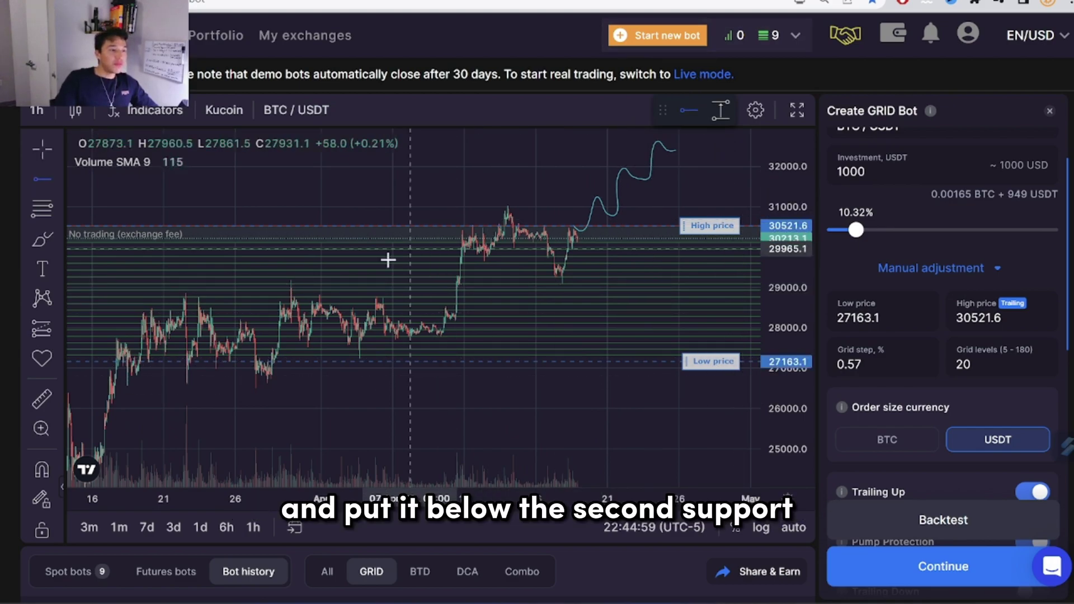
left_click(108, 349)
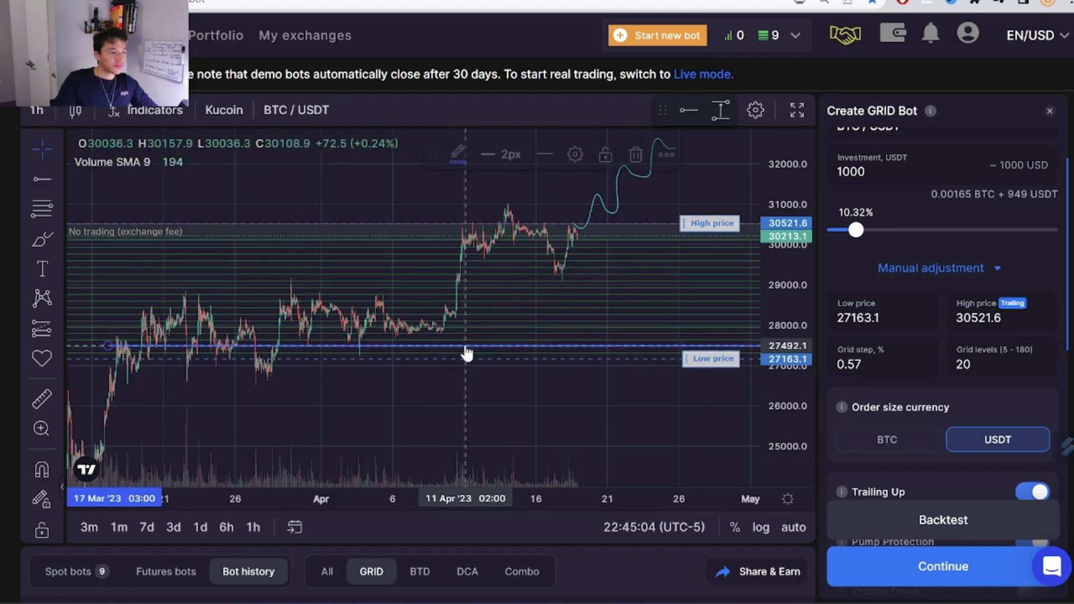
left_click_drag(467, 346, 508, 339)
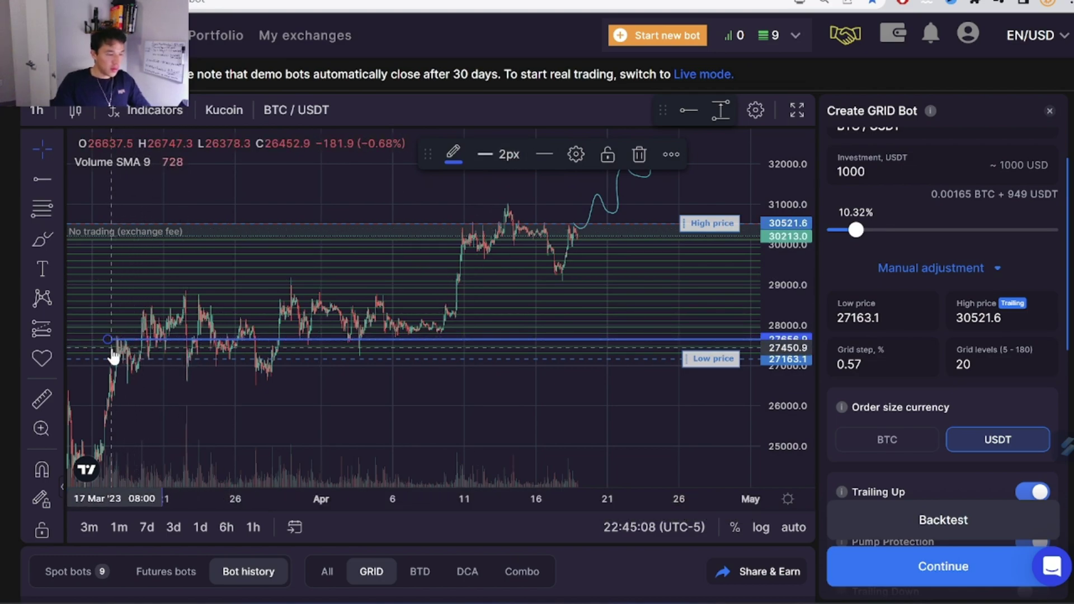
key("alt+h")
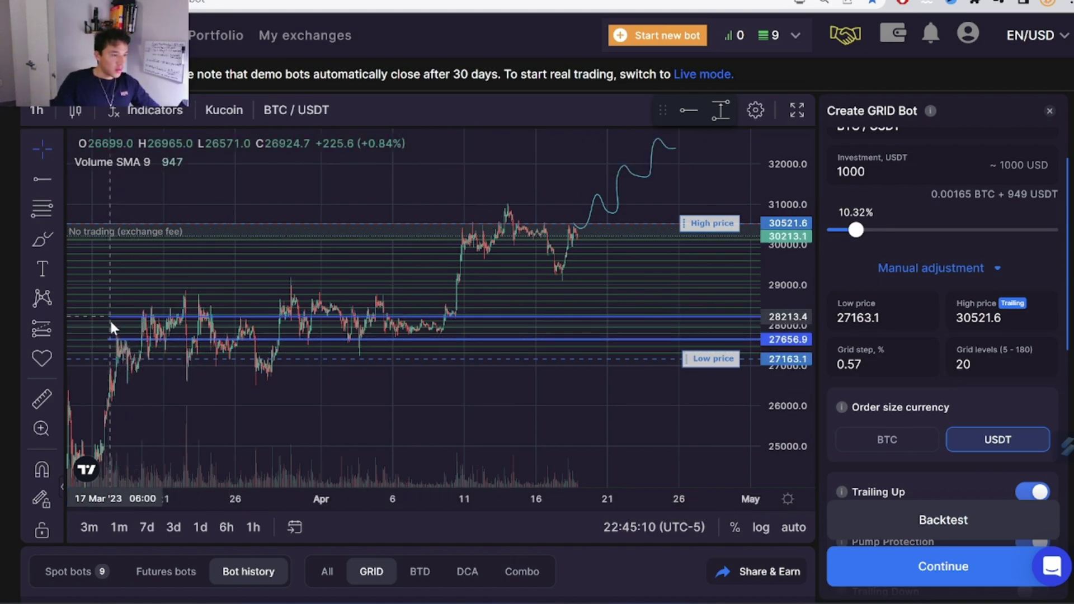
left_click_drag(109, 318, 115, 284)
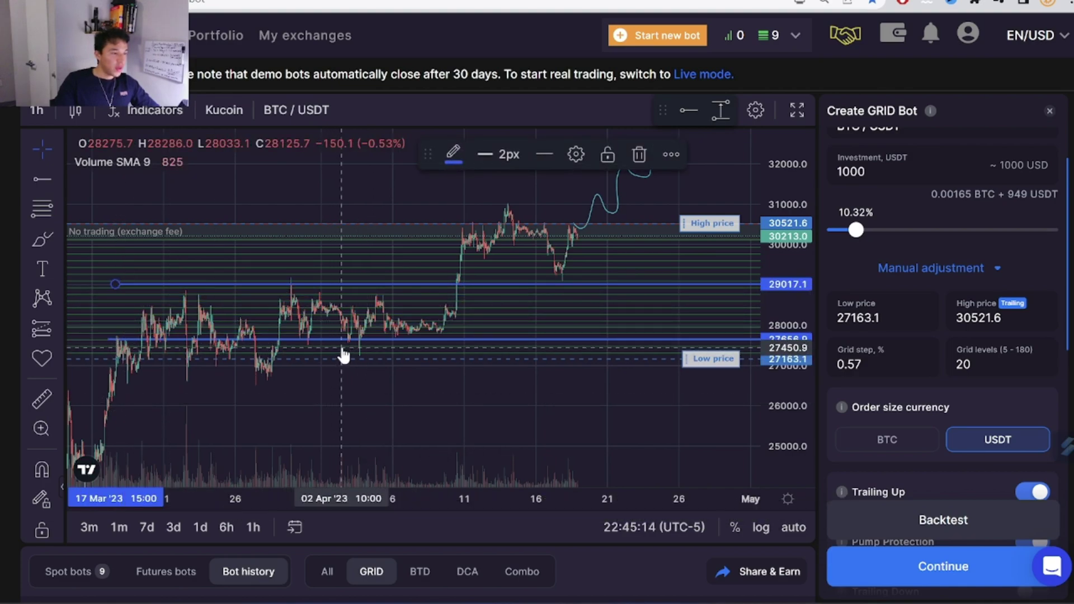
left_click_drag(109, 339, 106, 339)
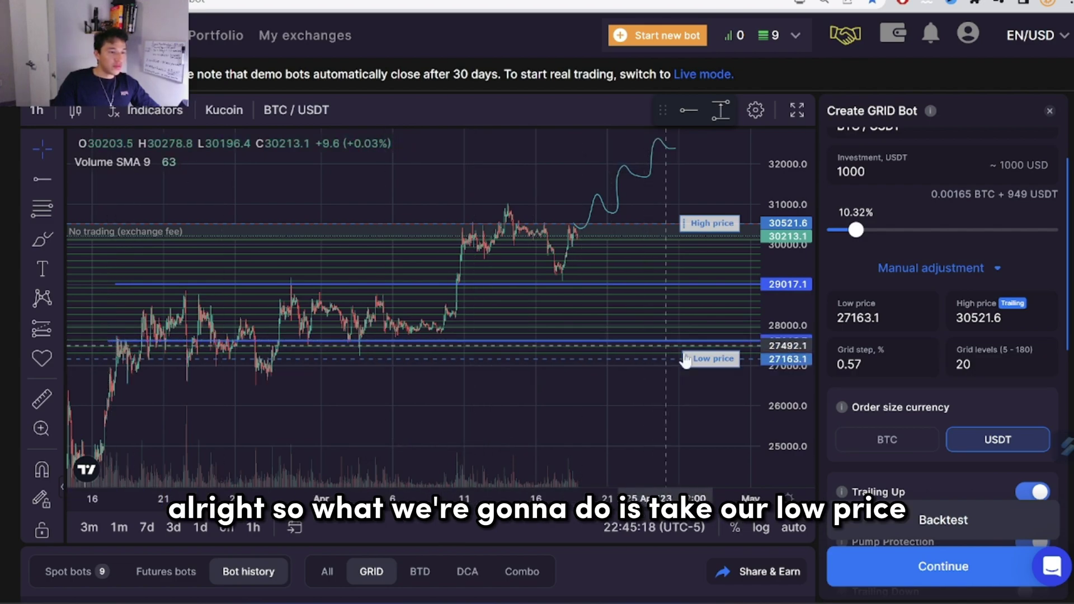
Step: Drag the Low price line up to 27492.1, just under the lower support line
left_click_drag(687, 358, 692, 354)
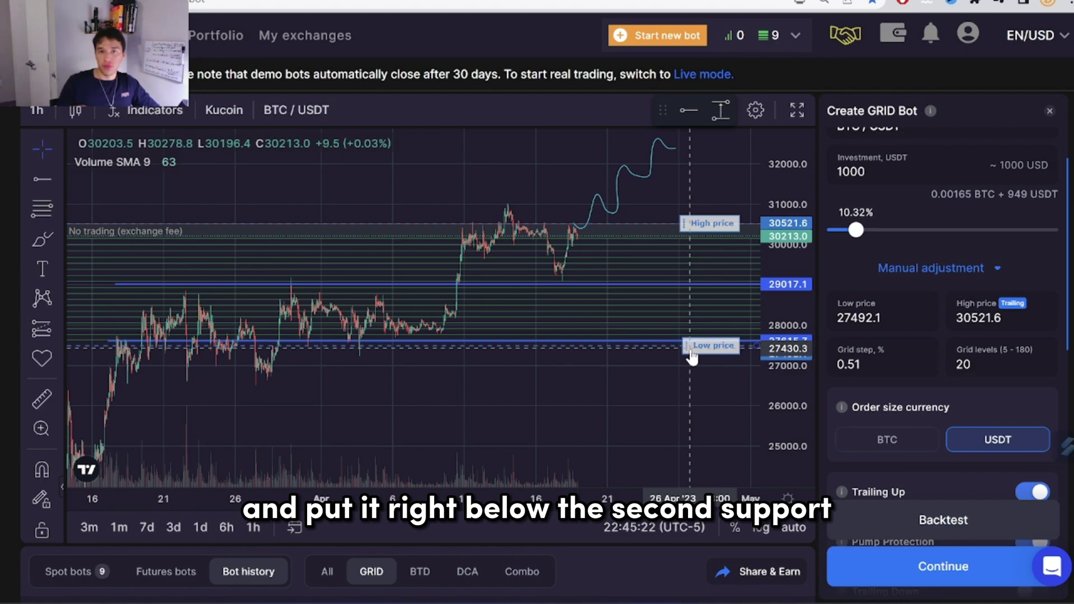
scroll(632, 288, "up", 3)
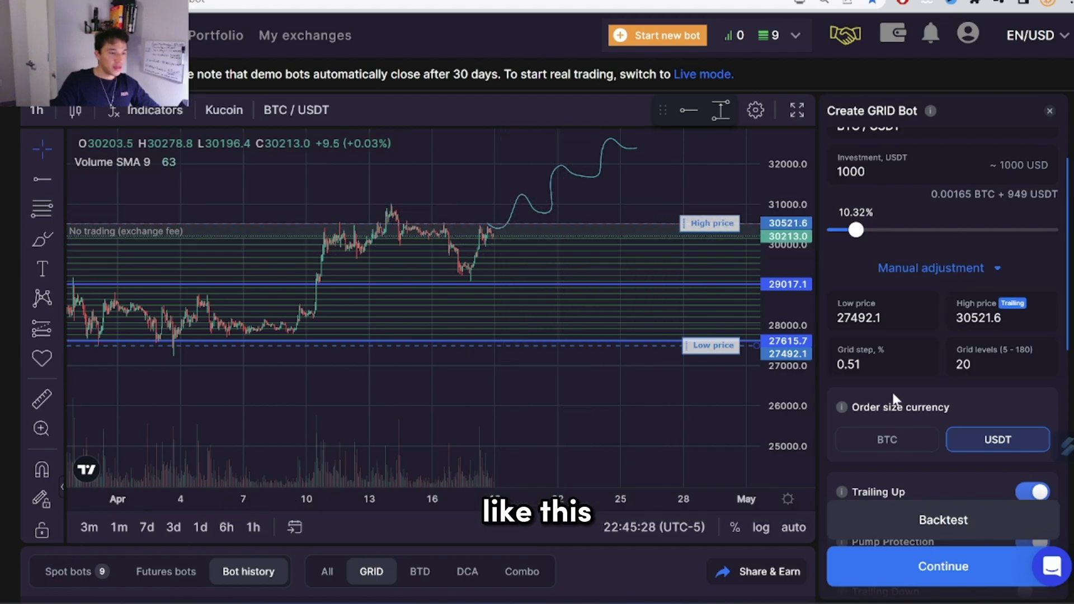
scroll(923, 392, "down", 4)
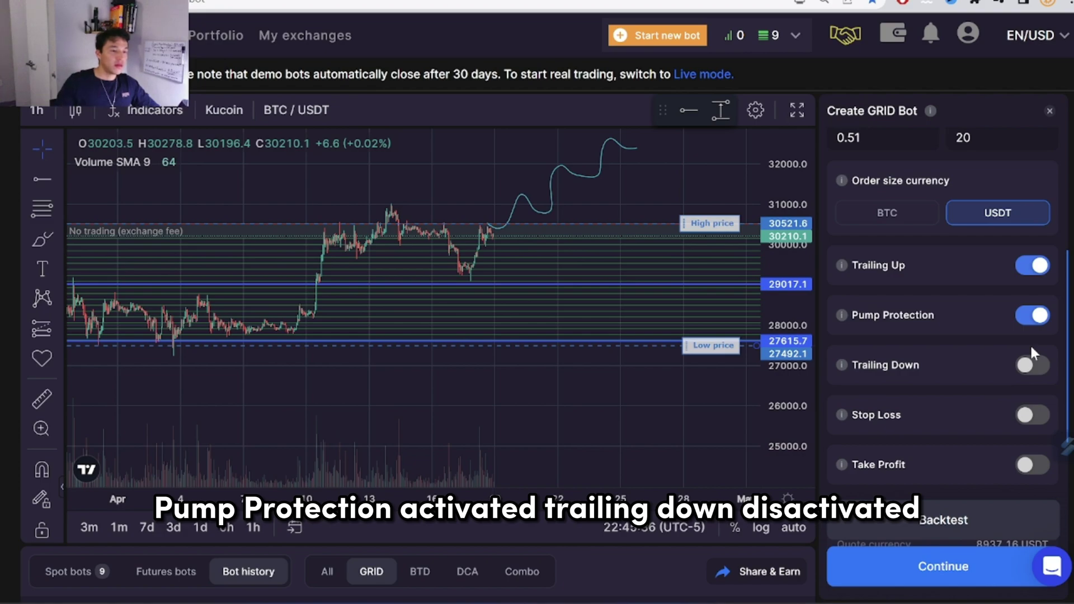
Step: Review the BTC/USDT grid bot summary and launch the bot
scroll(877, 426, "down", 2)
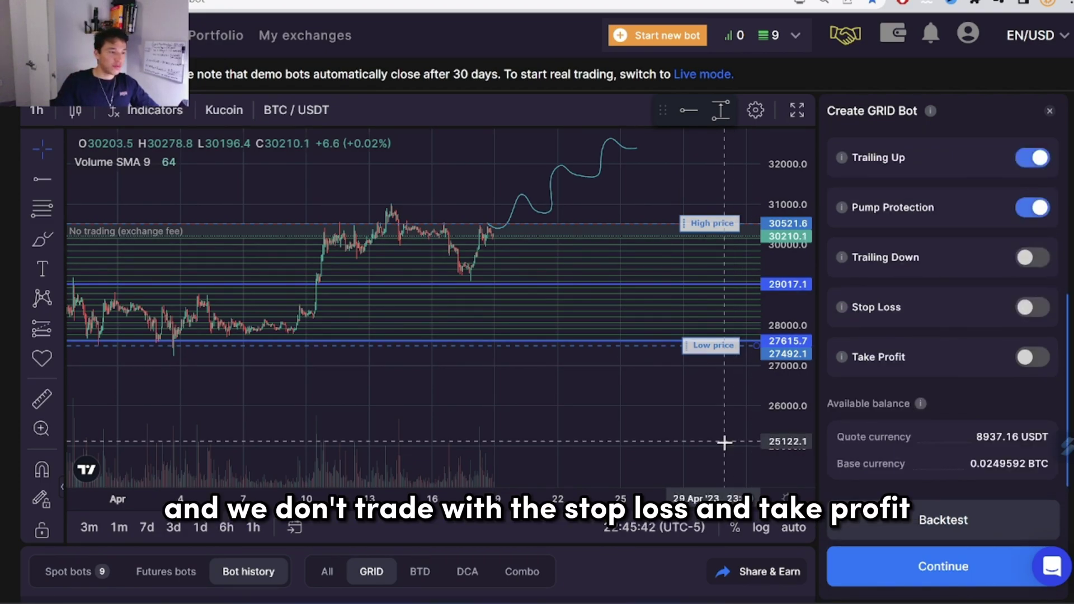
left_click_drag(723, 444, 726, 475)
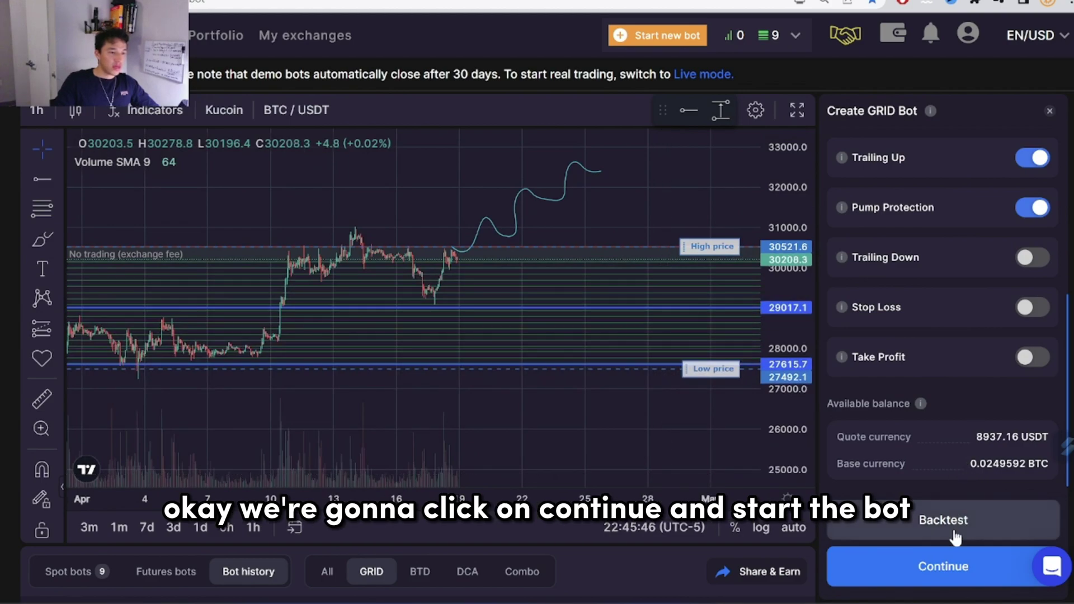
left_click(942, 567)
left_click(967, 565)
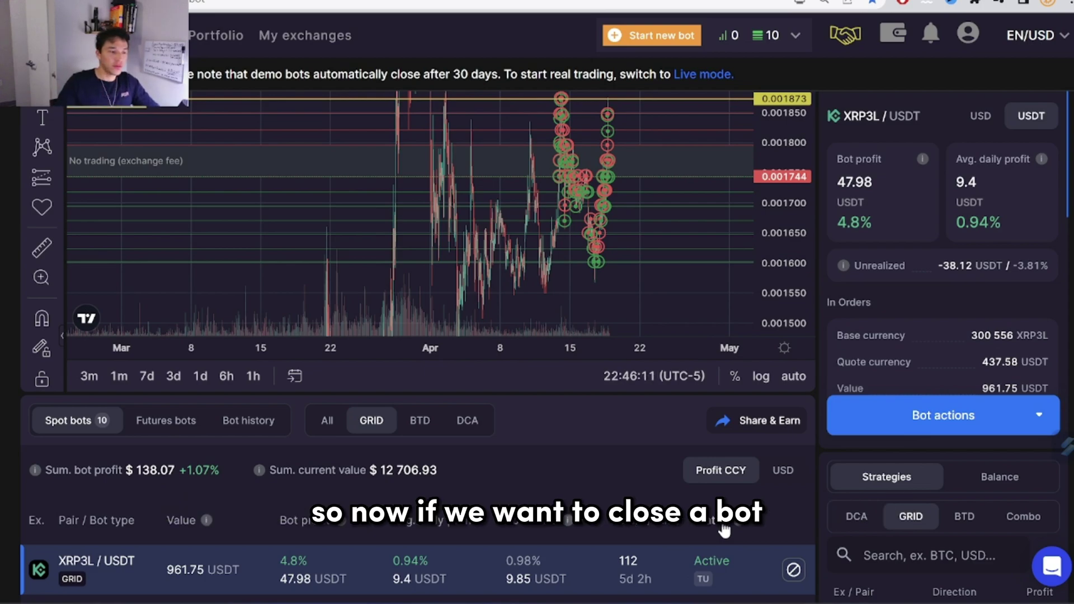
Step: Stop the XRP3L/USDT grid bot, selling its holdings at market price
left_click(793, 571)
left_click(940, 366)
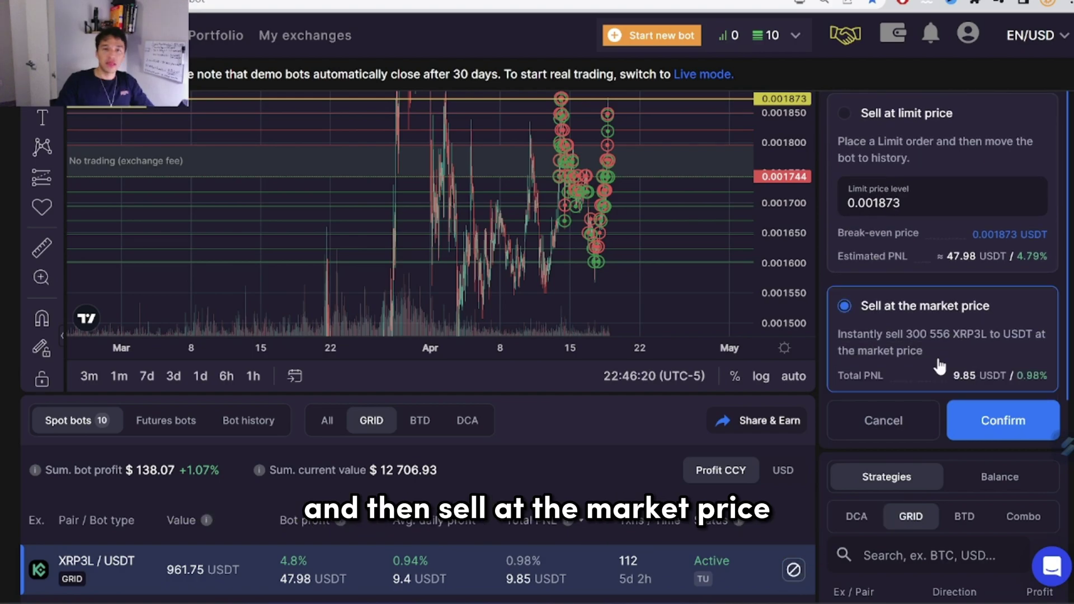
left_click(1004, 423)
scroll(949, 431, "up", 3)
scroll(497, 319, "up", 3)
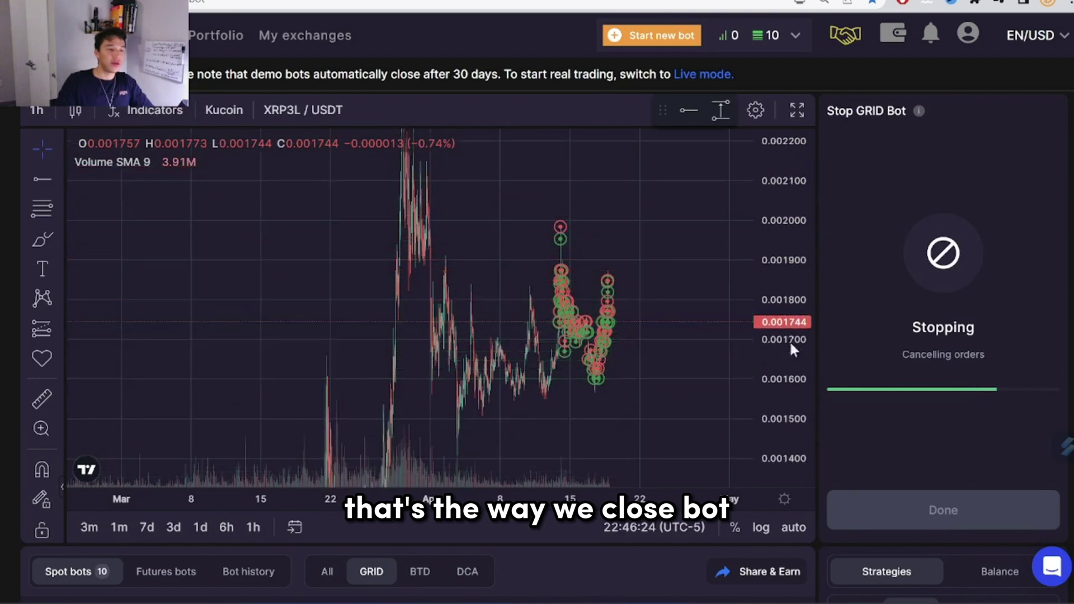